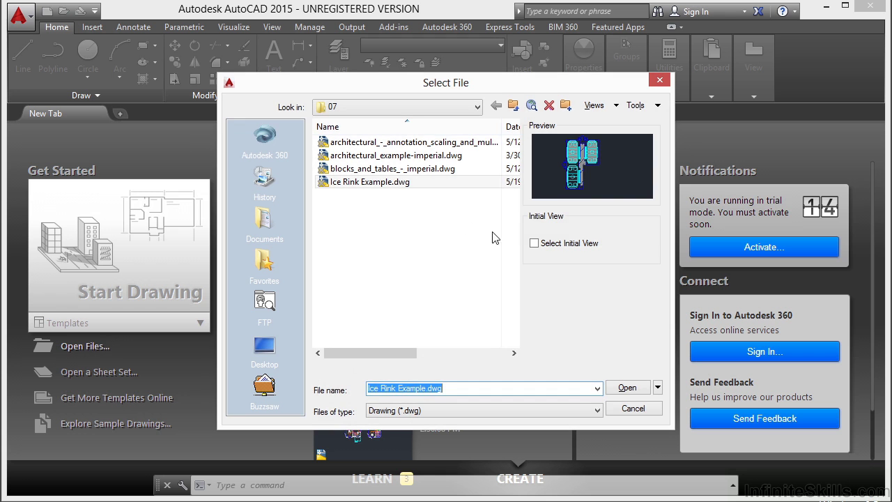
# Open the drawing Ice Rink Example.dwg and display the Properties palette
pyautogui.click(374, 183)
pyautogui.click(627, 387)
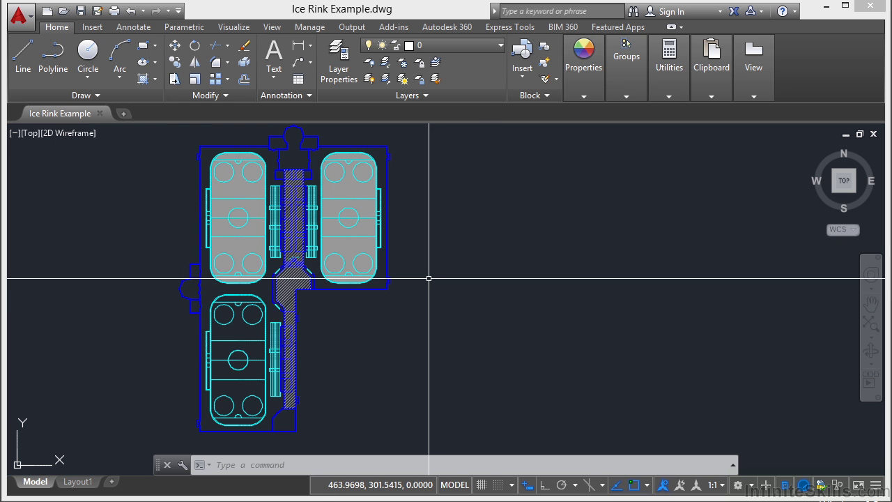
pyautogui.hotkey('ctrl', '1')
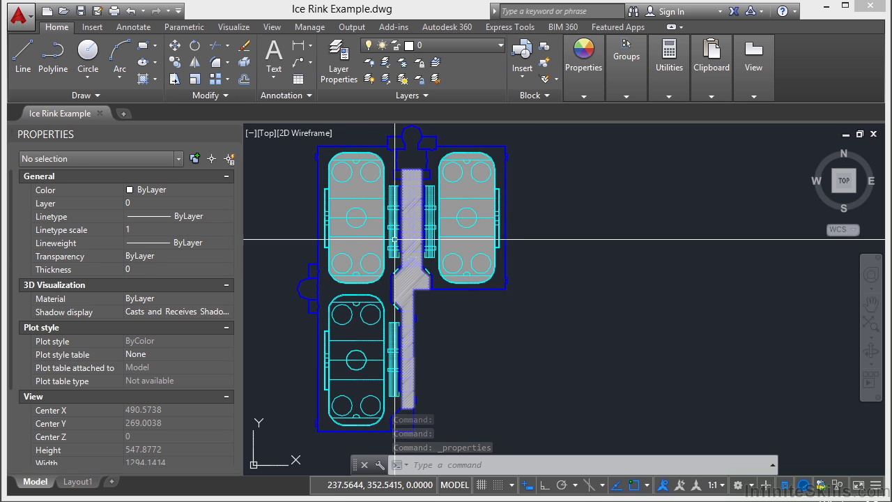
# Select the outer boundary polyline of the upper-left rink and examine its area, length and closed status in its properties
pyautogui.scroll(6, 340, 205)
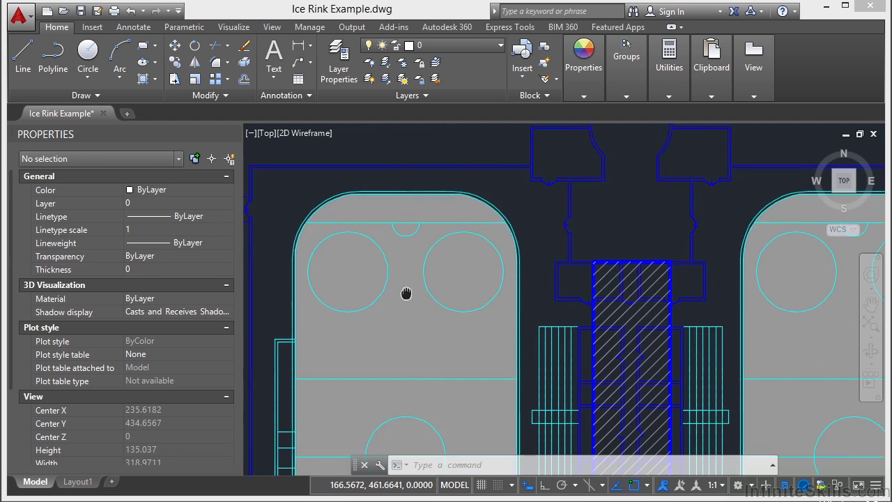
pyautogui.scroll(2, 435, 240)
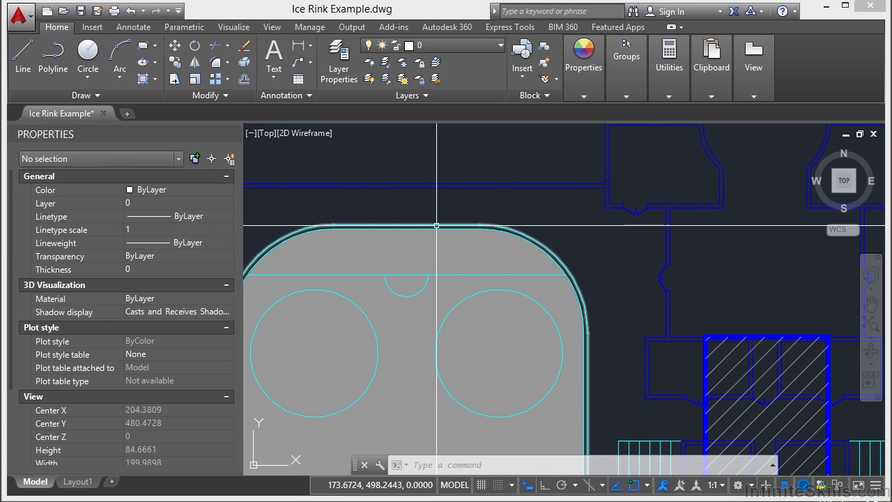
pyautogui.click(436, 225)
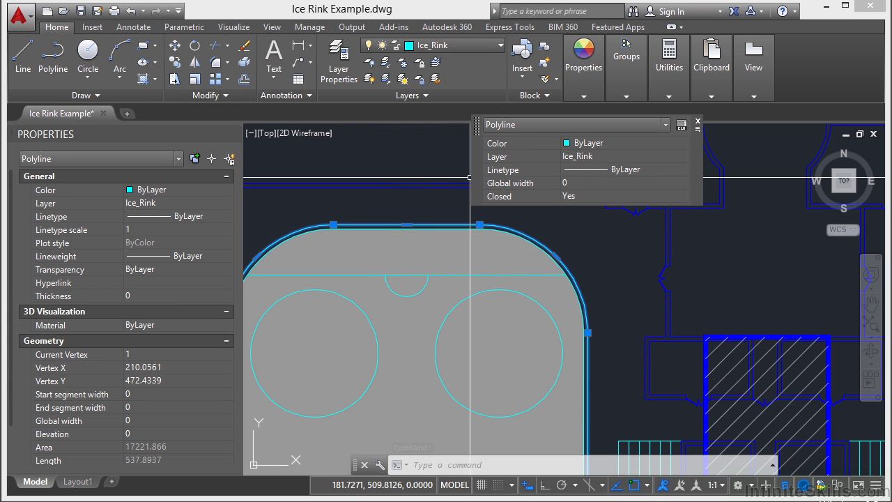
pyautogui.moveTo(11, 262); pyautogui.dragTo(11, 342)
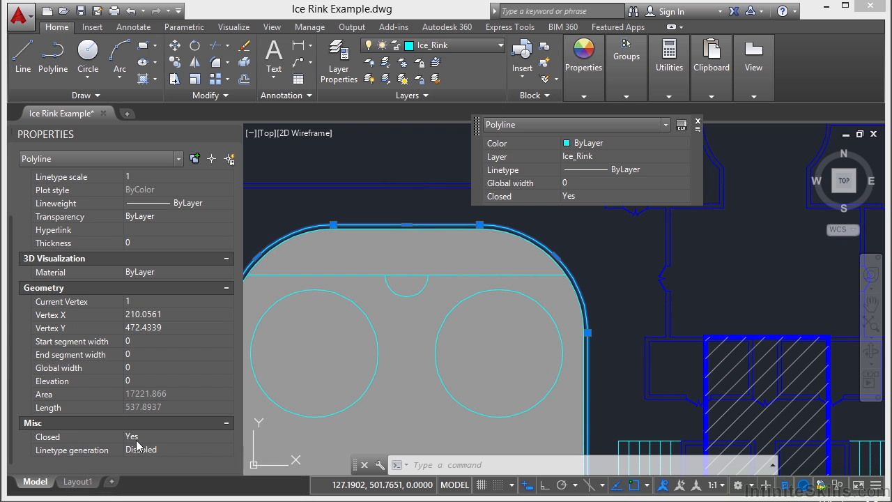
pyautogui.click(698, 122)
pyautogui.scroll(-4, 454, 242)
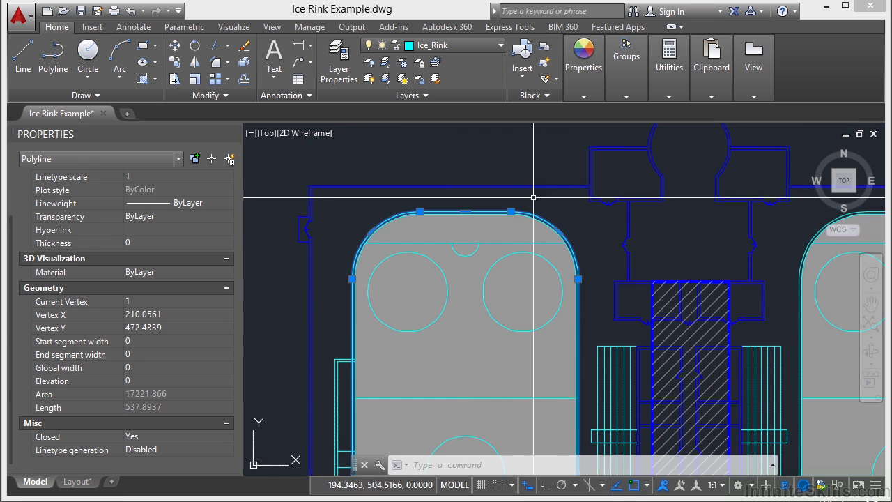
pyautogui.scroll(-2, 453, 241)
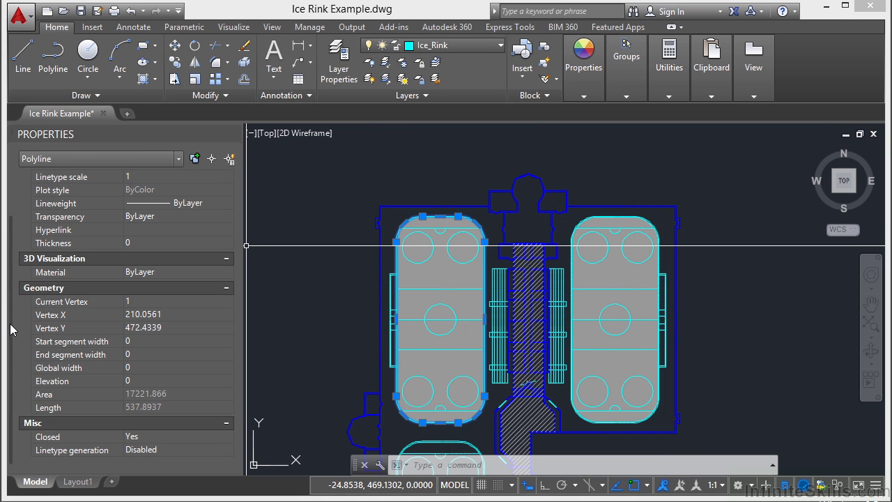
# Open the polyline's area in QuickCalc and copy the value, closing the calculator and clearing the selection
pyautogui.click(196, 393)
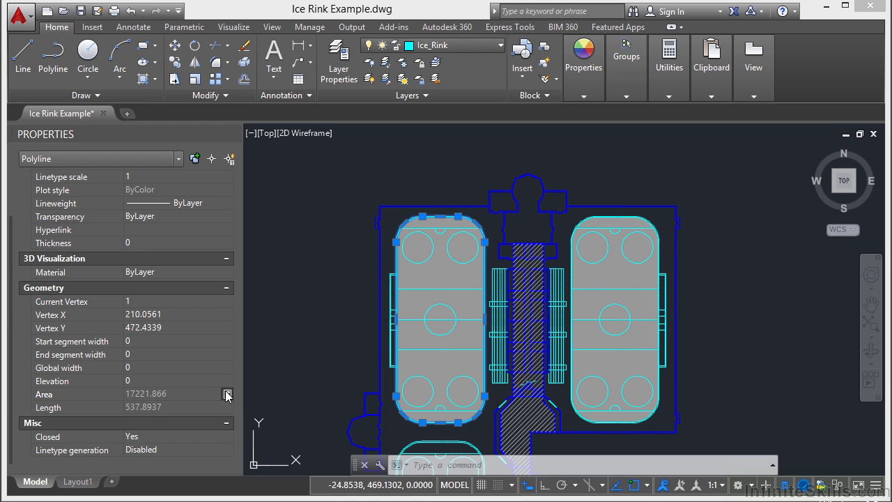
pyautogui.click(227, 395)
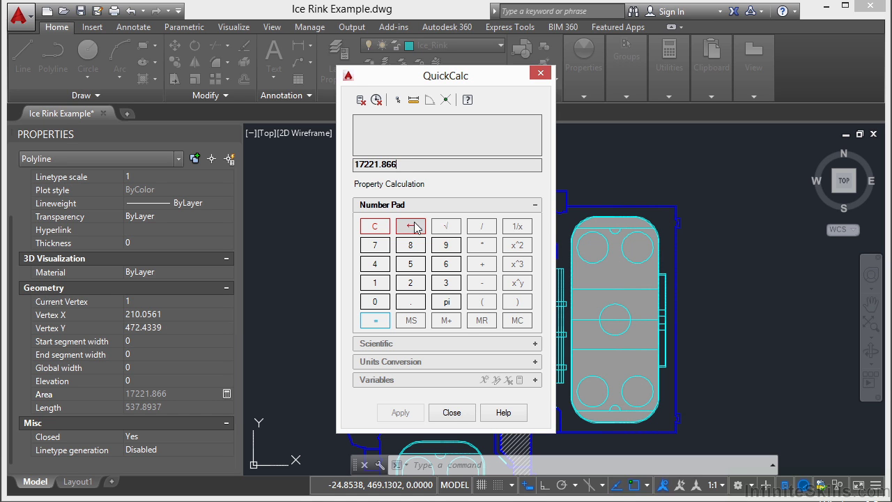
pyautogui.moveTo(410, 168); pyautogui.dragTo(364, 167)
pyautogui.rightClick(352, 164)
pyautogui.click(408, 215)
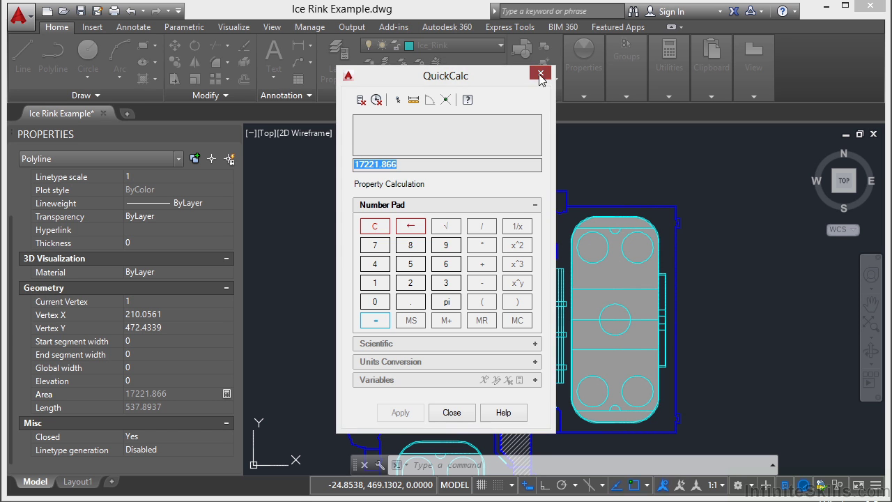
pyautogui.press('Escape')
pyautogui.press('Escape')
pyautogui.scroll(-1, 486, 205)
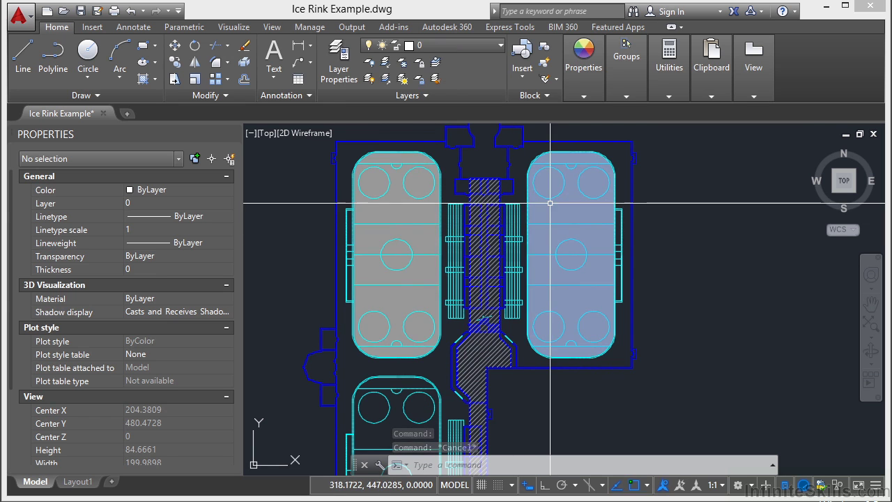
# Select the solid hatches of both upper rinks, check their cumulative area in the properties, and clear the selection
pyautogui.click(403, 208)
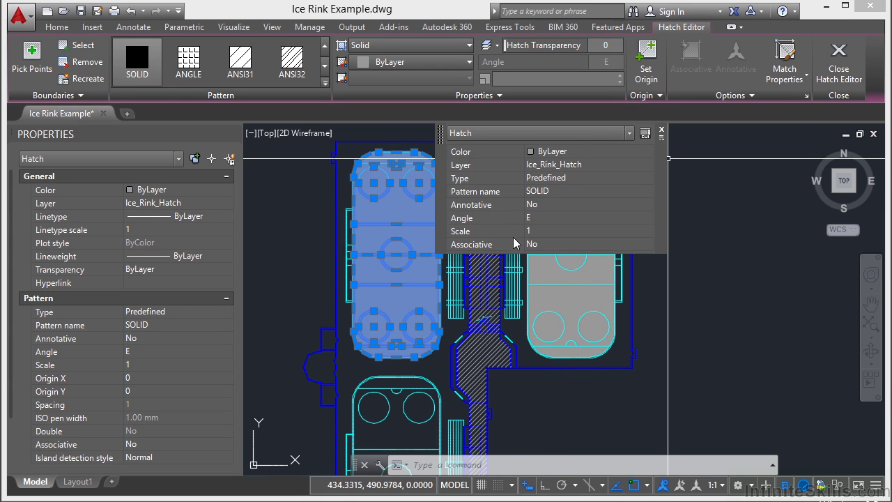
pyautogui.click(661, 134)
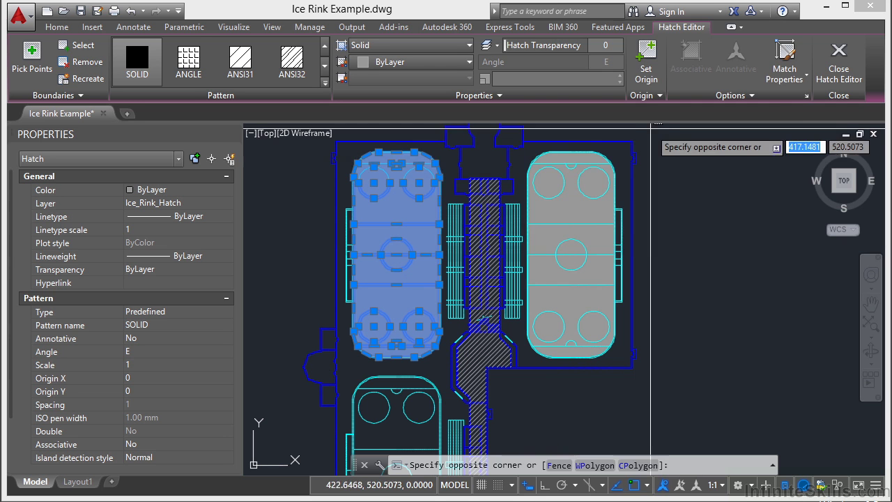
pyautogui.click(578, 206)
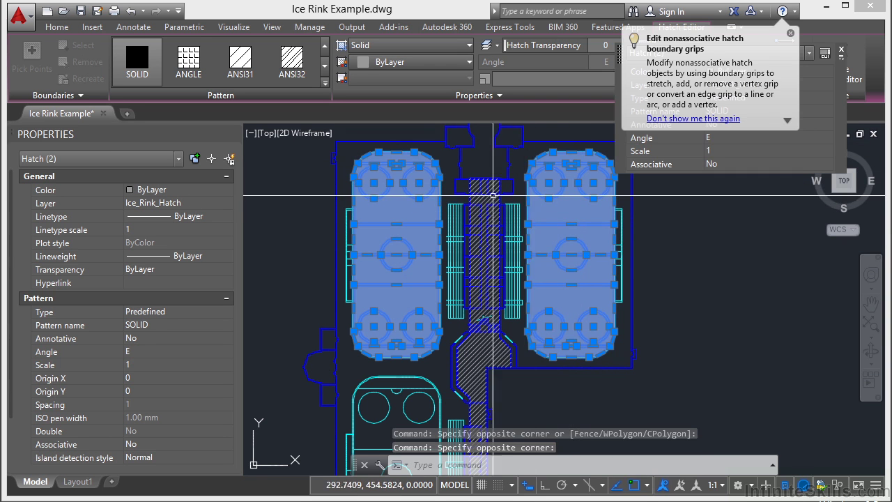
pyautogui.scroll(-3, 10, 202)
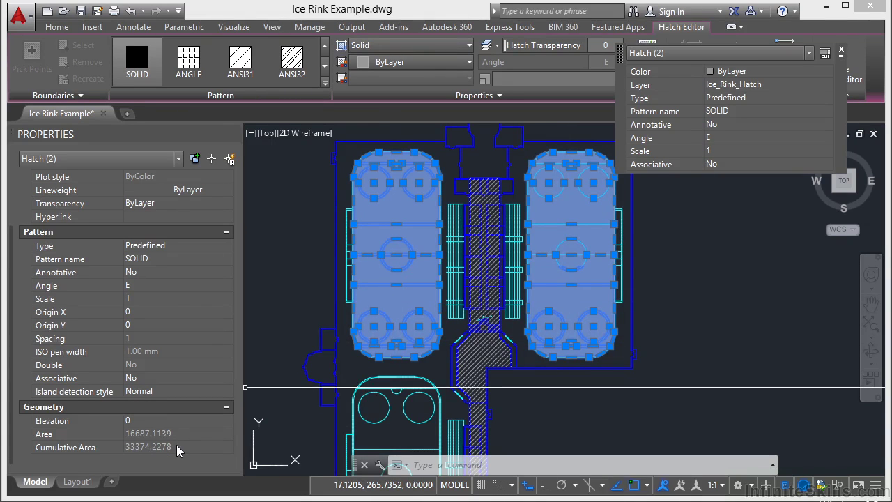
pyautogui.click(323, 388)
pyautogui.press('Escape')
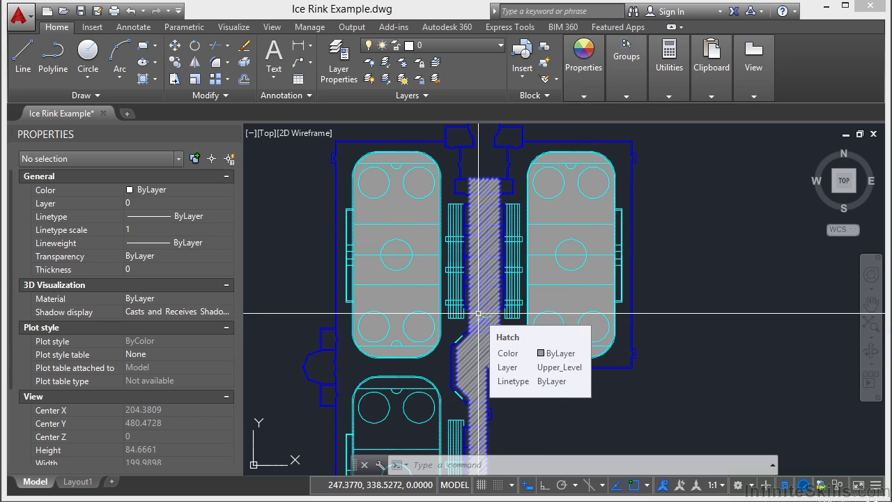
# Start an area measurement of the whole building by marking its upper-left and upper-right outer corners
pyautogui.scroll(-8, 439, 317)
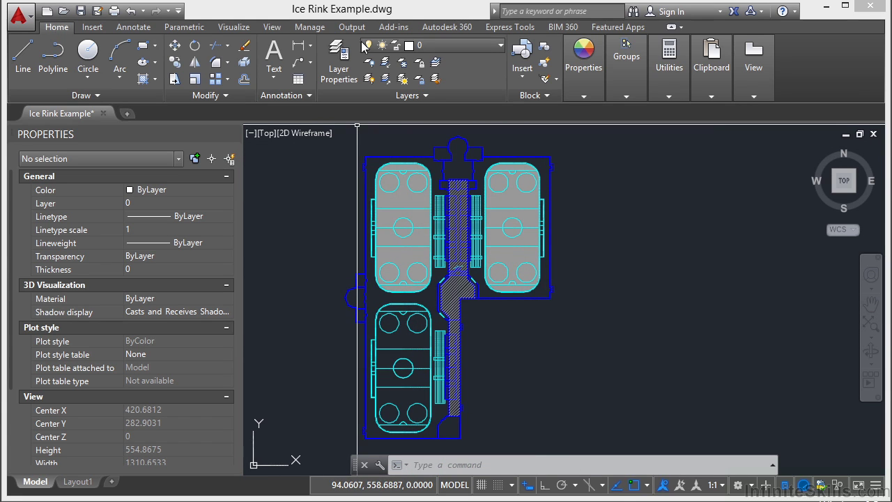
pyautogui.click(672, 96)
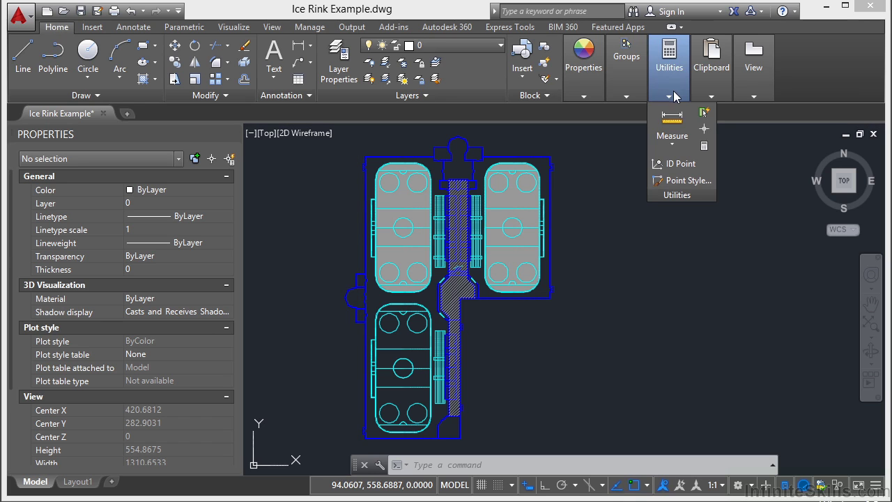
pyautogui.click(681, 145)
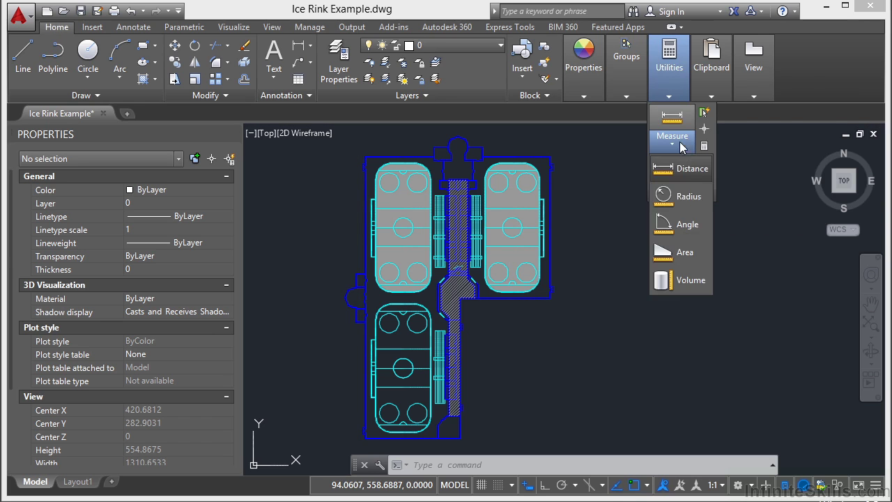
pyautogui.click(686, 253)
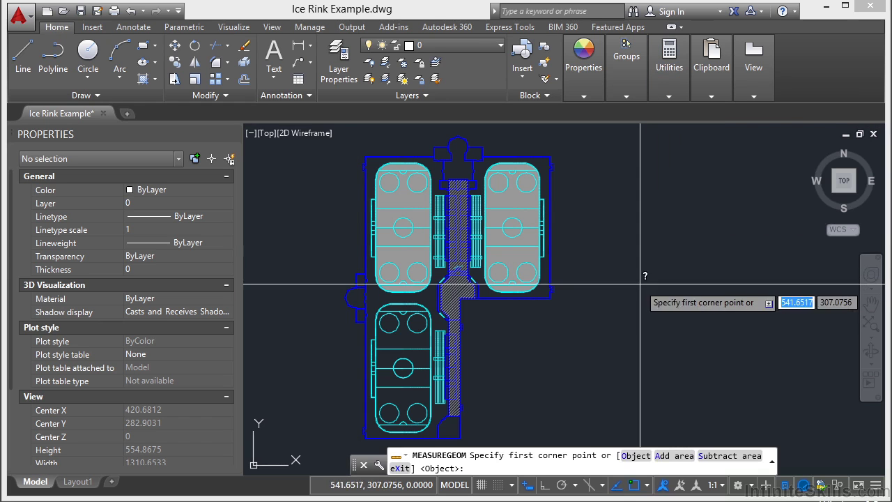
pyautogui.scroll(10, 352, 160)
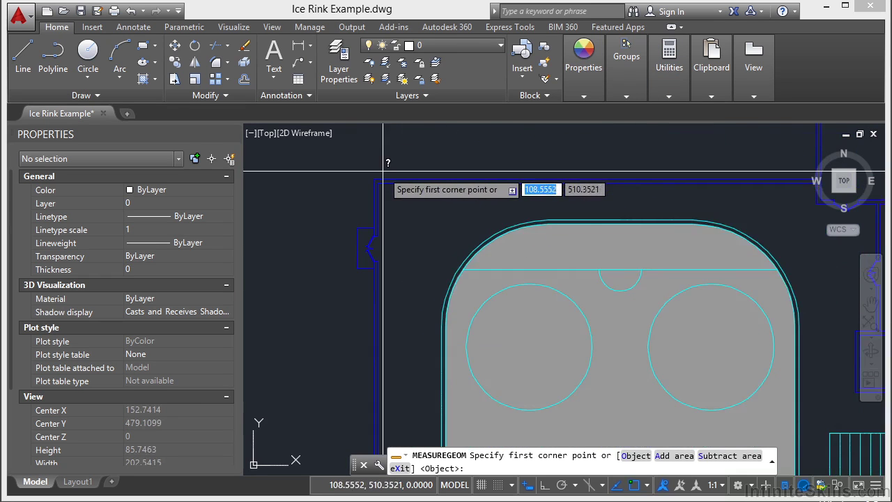
pyautogui.click(357, 190)
pyautogui.scroll(-6, 419, 216)
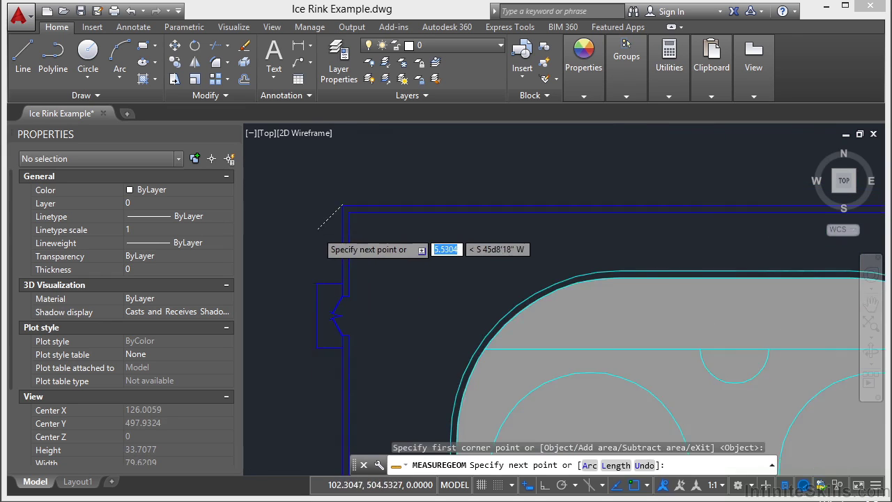
pyautogui.scroll(-4, 448, 230)
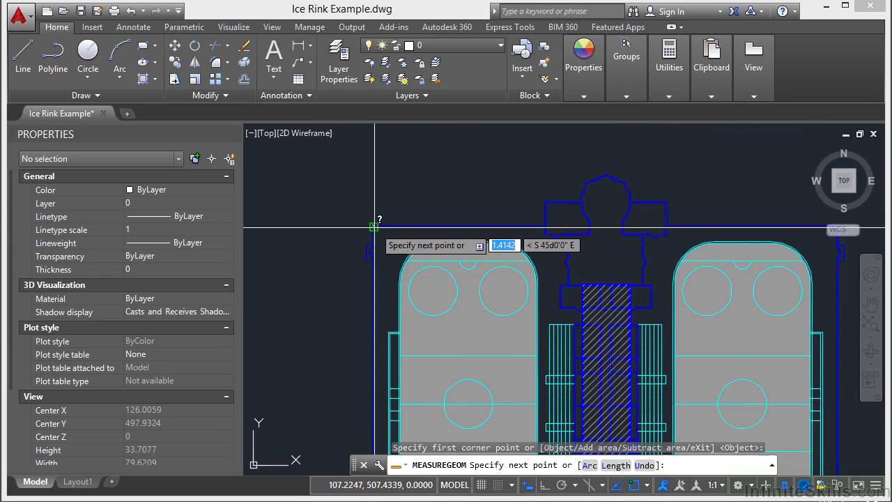
pyautogui.scroll(4, 575, 223)
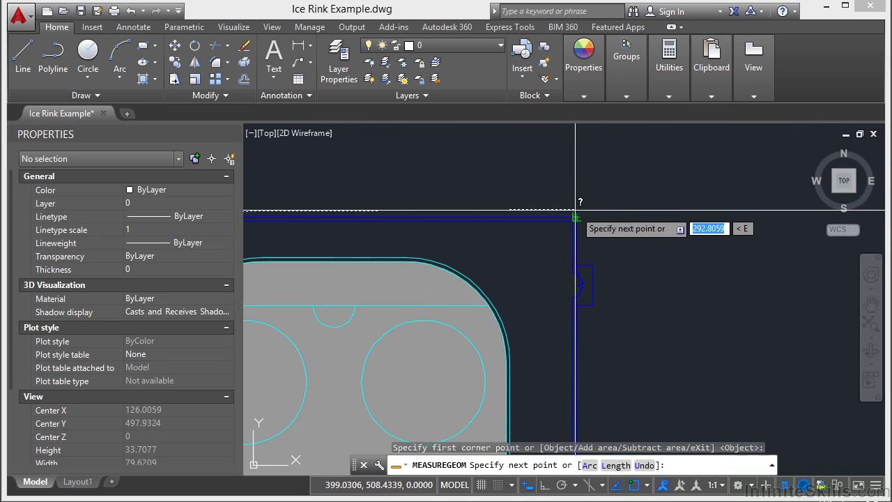
pyautogui.click(583, 178)
pyautogui.scroll(-4, 586, 180)
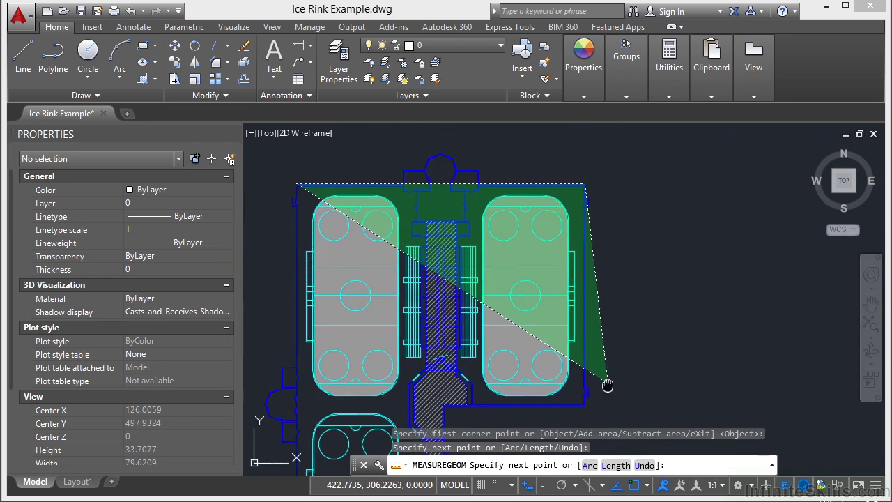
# Extend the measured area boundary to the upper-right wing's lower-right corner and the inside corner beside the central corridor
pyautogui.scroll(6, 605, 384)
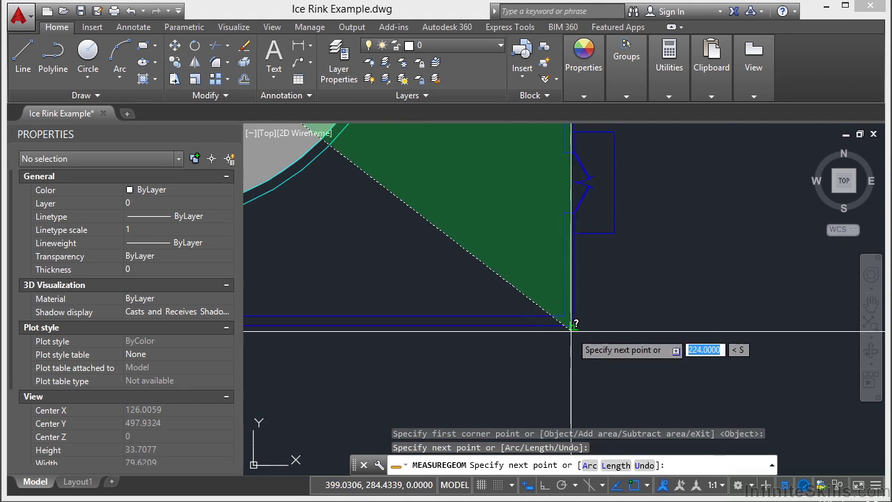
pyautogui.click(578, 322)
pyautogui.scroll(-3, 711, 282)
pyautogui.scroll(5, 472, 287)
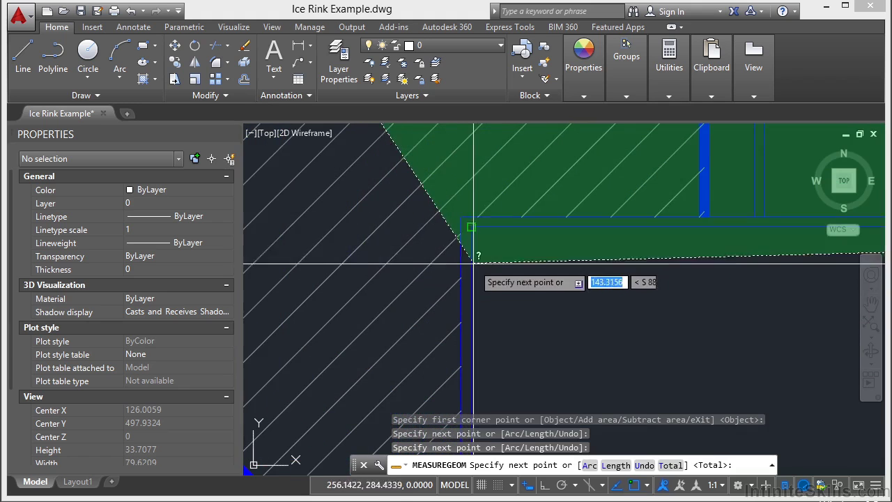
pyautogui.click(471, 225)
pyautogui.scroll(-5, 471, 226)
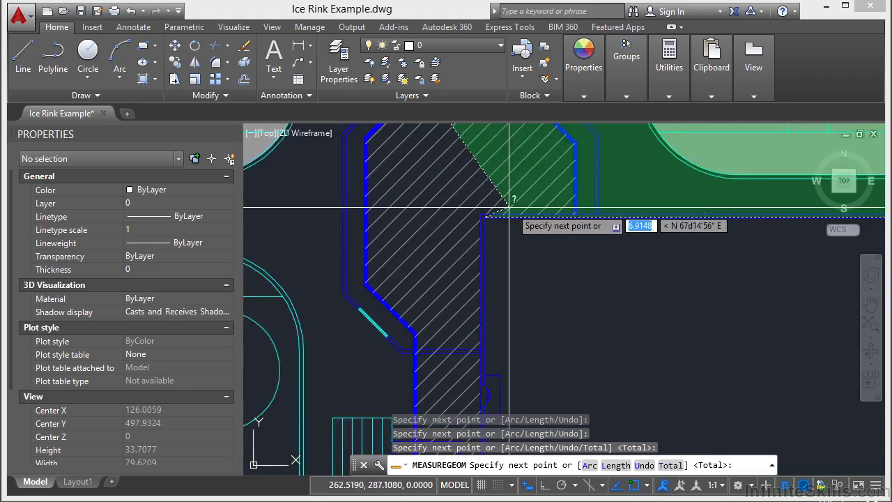
# Continue the measured area boundary through the lower-right and lower-left outer corners of the building's bottom wing
pyautogui.moveTo(446, 307); pyautogui.dragTo(556, 253, button='middle')
pyautogui.scroll(8, 522, 258)
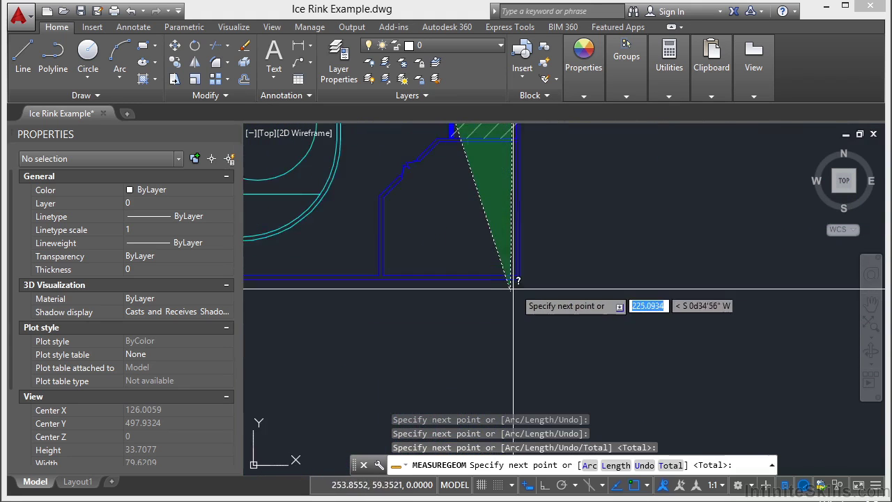
pyautogui.click(508, 276)
pyautogui.scroll(-5, 669, 279)
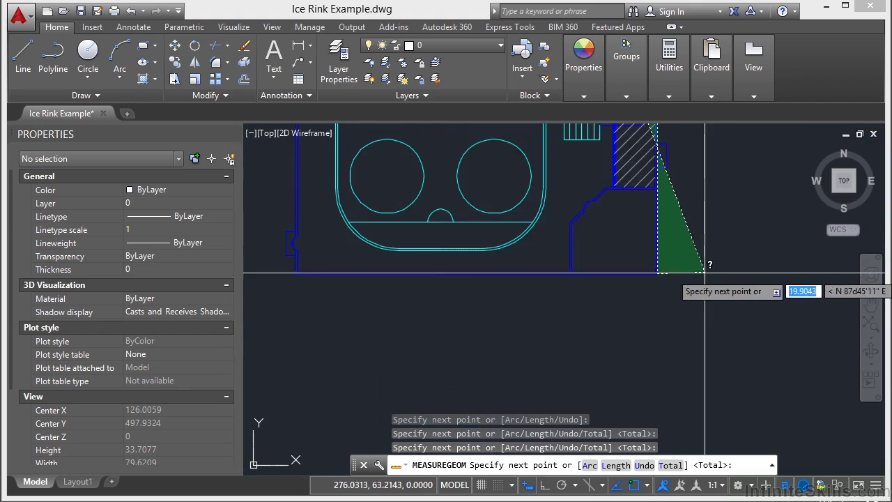
pyautogui.scroll(5, 283, 260)
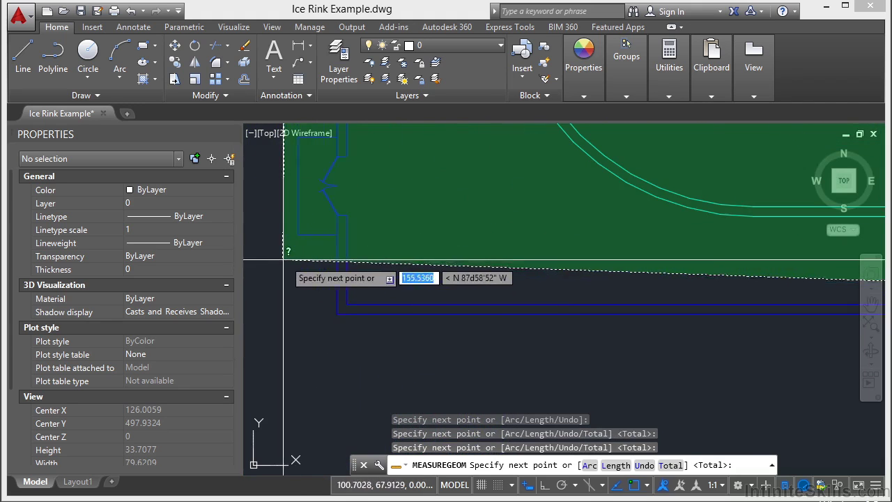
pyautogui.click(339, 315)
# Close the measured boundary along the building's left outer wall, total its area and perimeter, and exit the measurement
pyautogui.scroll(-6, 396, 361)
pyautogui.scroll(5, 408, 342)
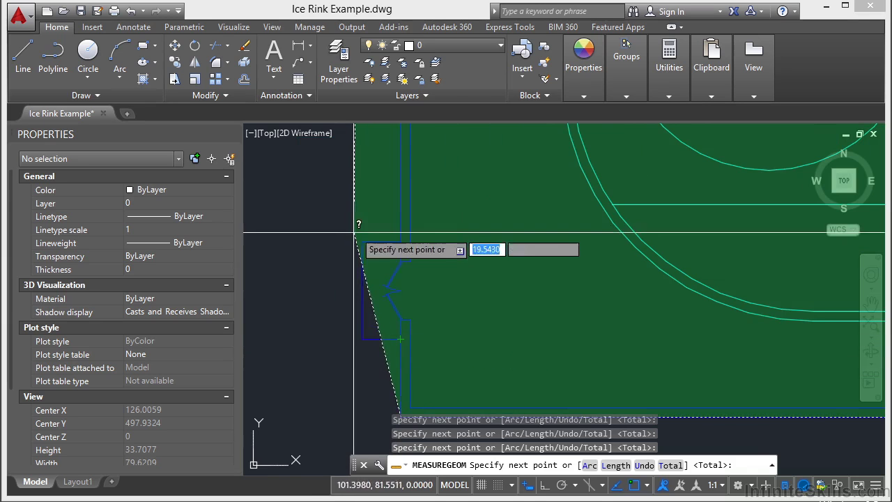
pyautogui.scroll(-2, 400, 399)
pyautogui.scroll(-4, 399, 401)
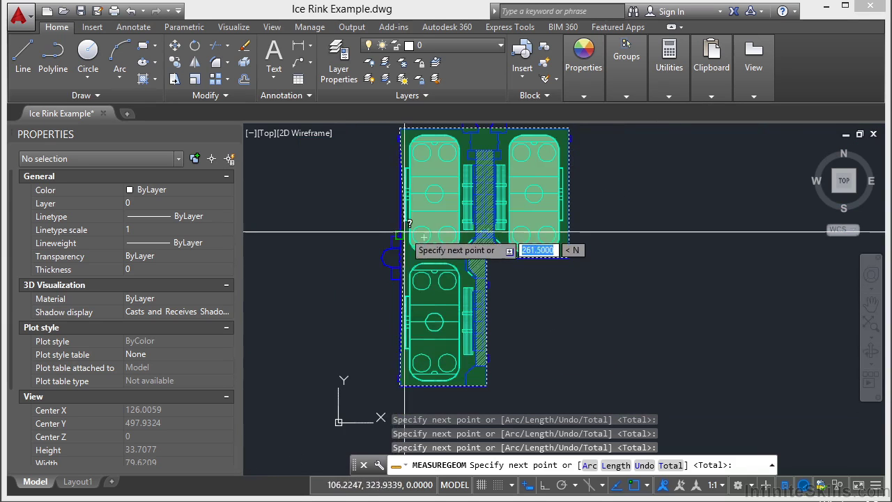
pyautogui.scroll(-1, 405, 244)
pyautogui.scroll(4, 405, 238)
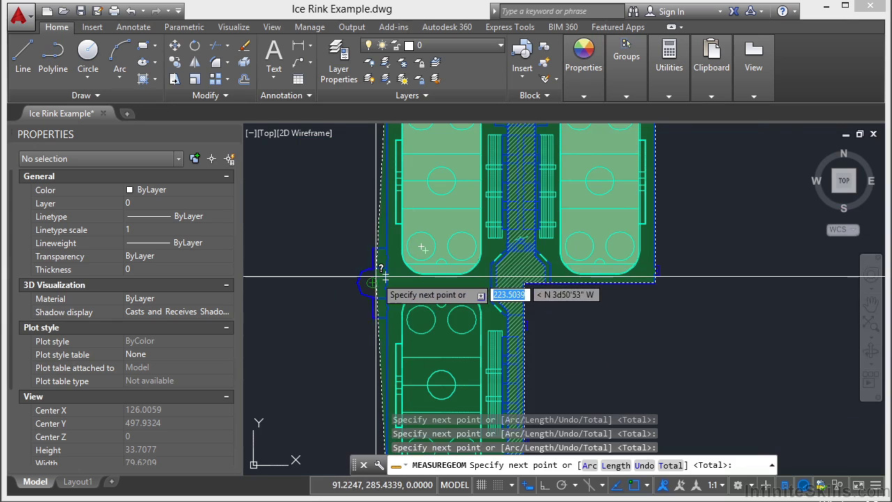
pyautogui.click(386, 278)
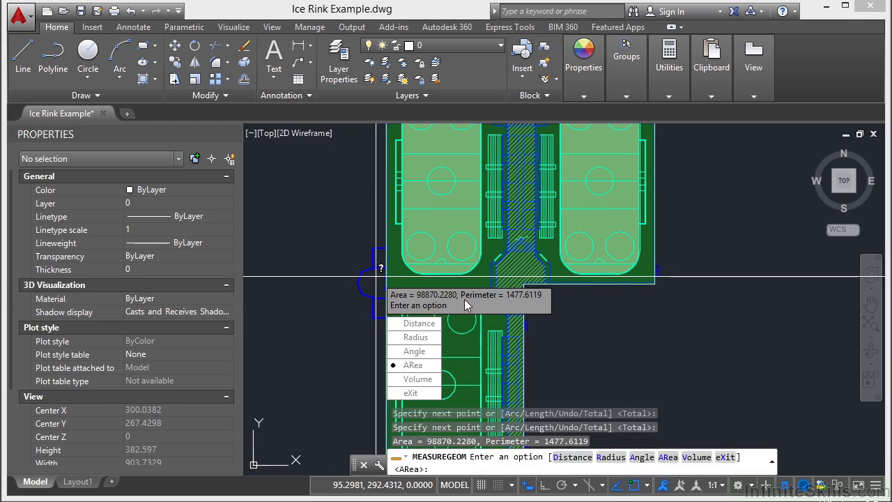
pyautogui.click(421, 393)
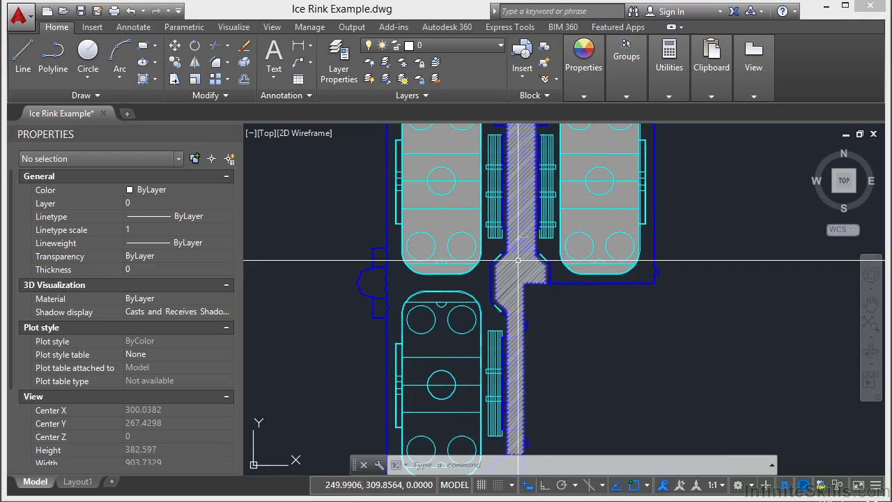
# Purge all unused named objects from the drawing, including nested items, confirming for all items at once, and close the Purge dialog
pyautogui.write('PURGE')
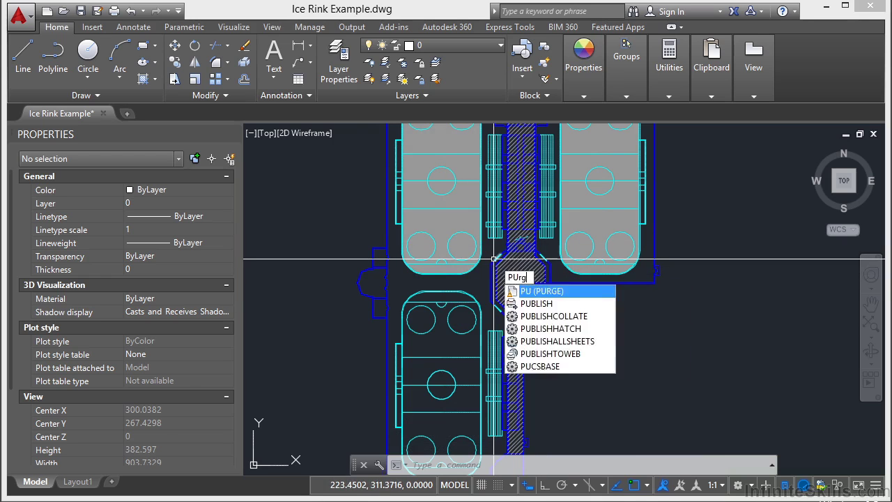
pyautogui.press('Return')
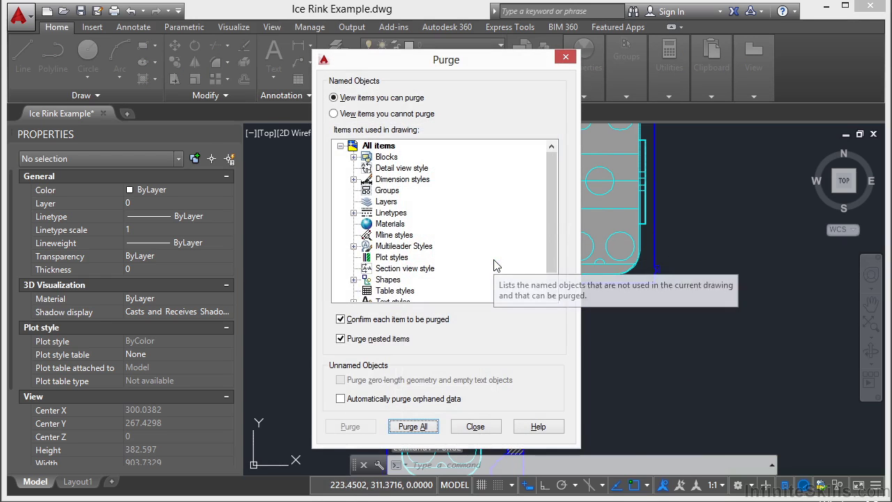
pyautogui.click(364, 341)
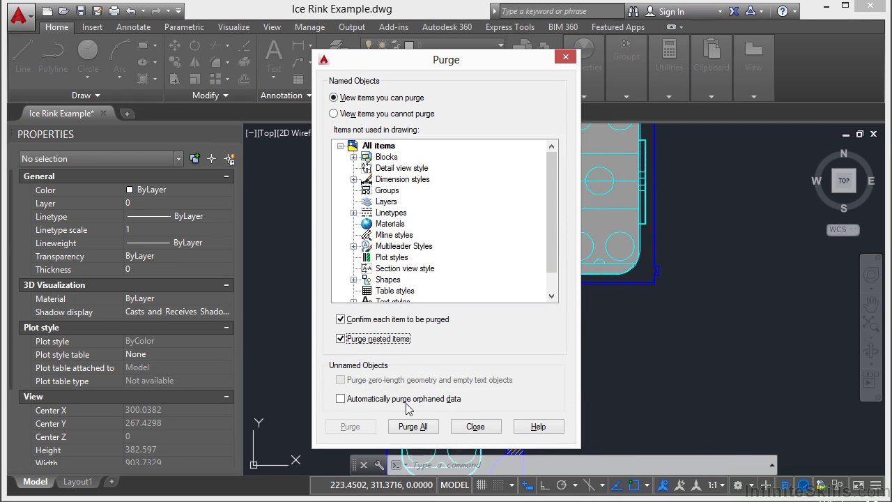
pyautogui.click(417, 427)
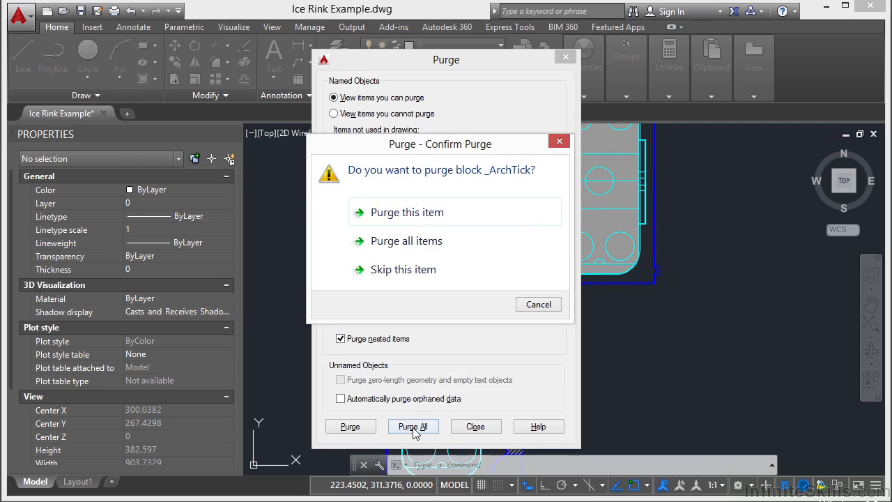
pyautogui.click(420, 244)
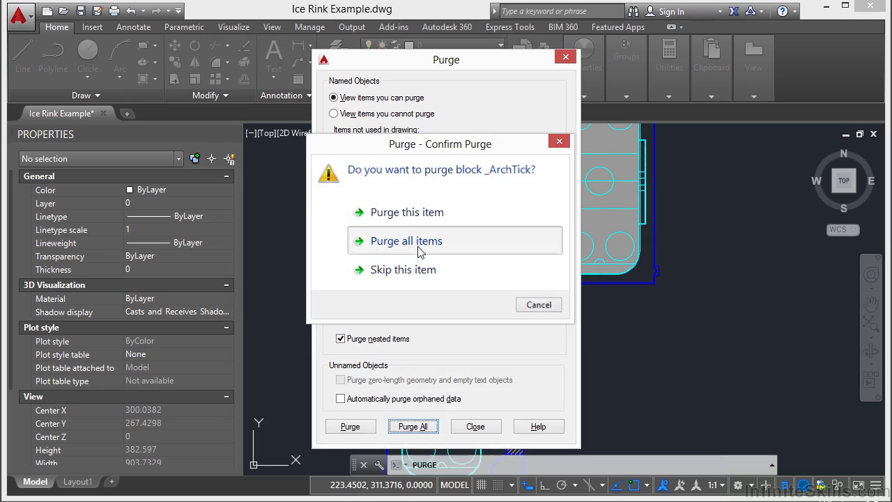
pyautogui.click(474, 427)
pyautogui.scroll(-2, 339, 287)
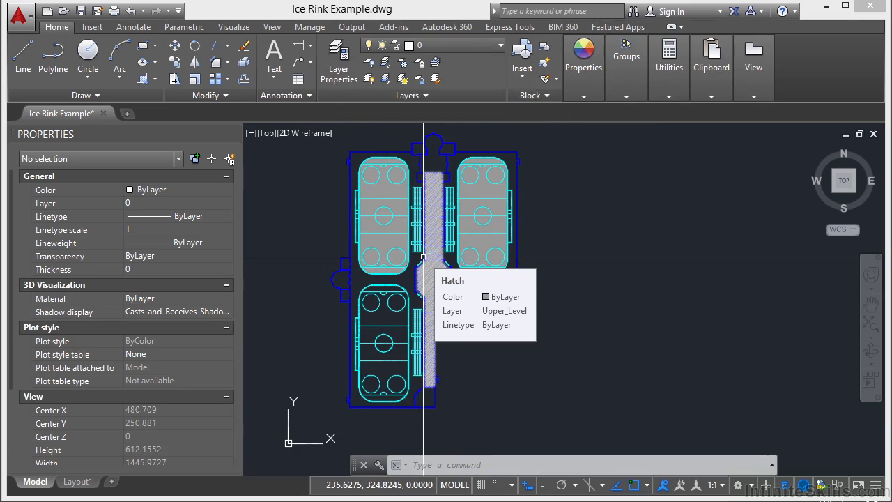
pyautogui.moveTo(584, 228); pyautogui.dragTo(594, 242, button='middle')
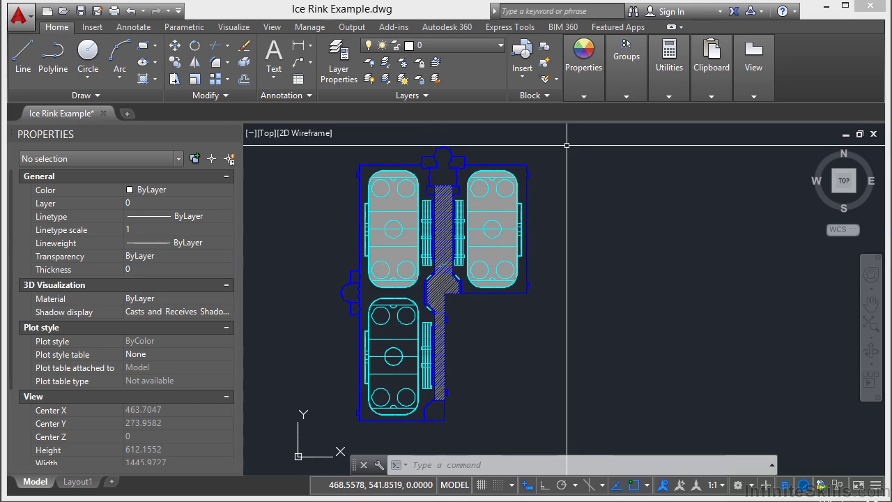